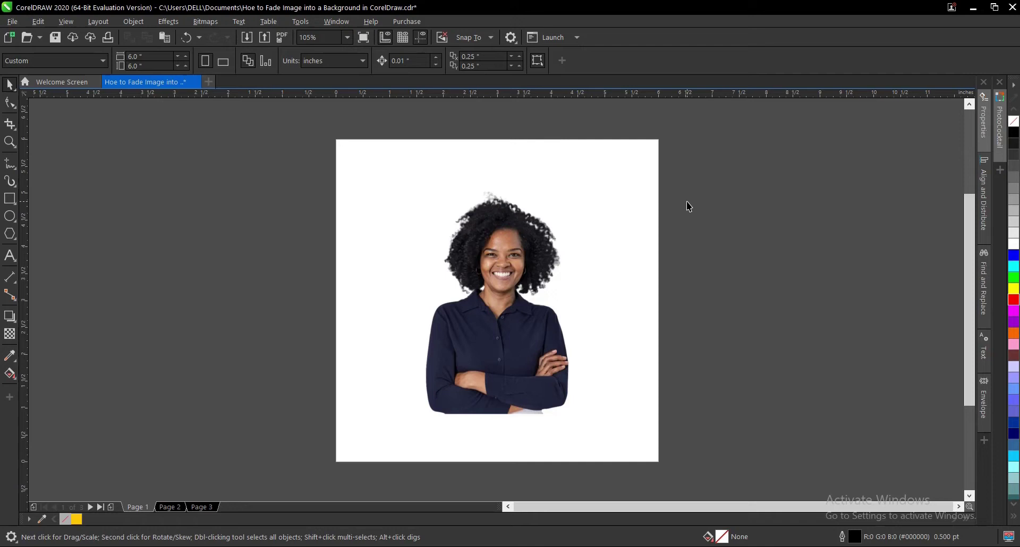
# - Paste the selected portrait onto Page 2's red-orange gradient background and reselect it
pyautogui.click(469, 250)
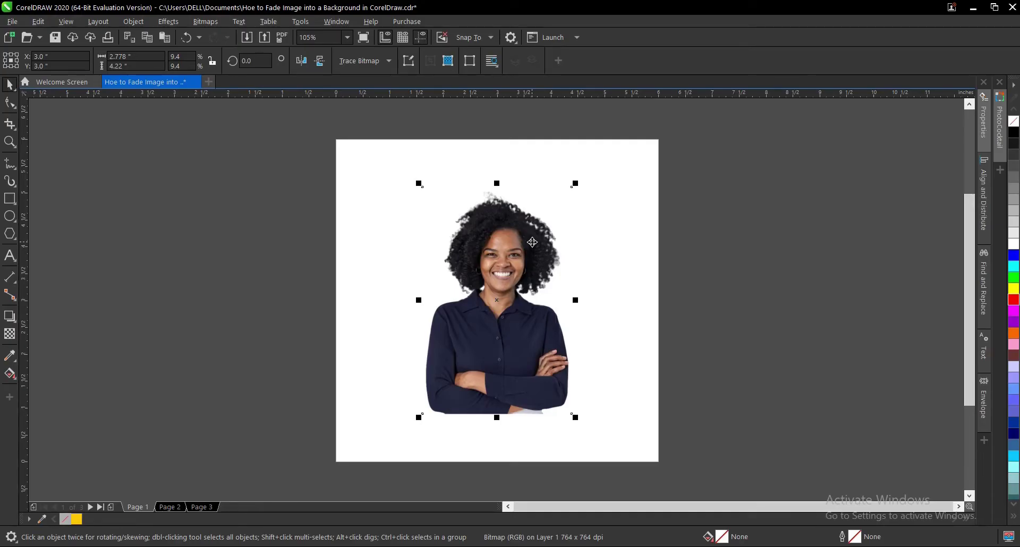
pyautogui.click(640, 248)
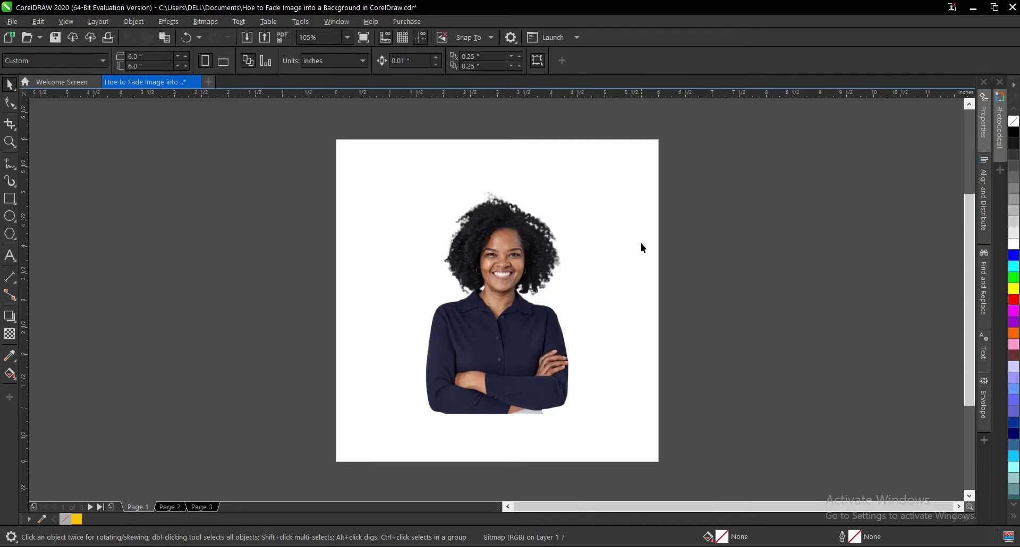
pyautogui.click(541, 253)
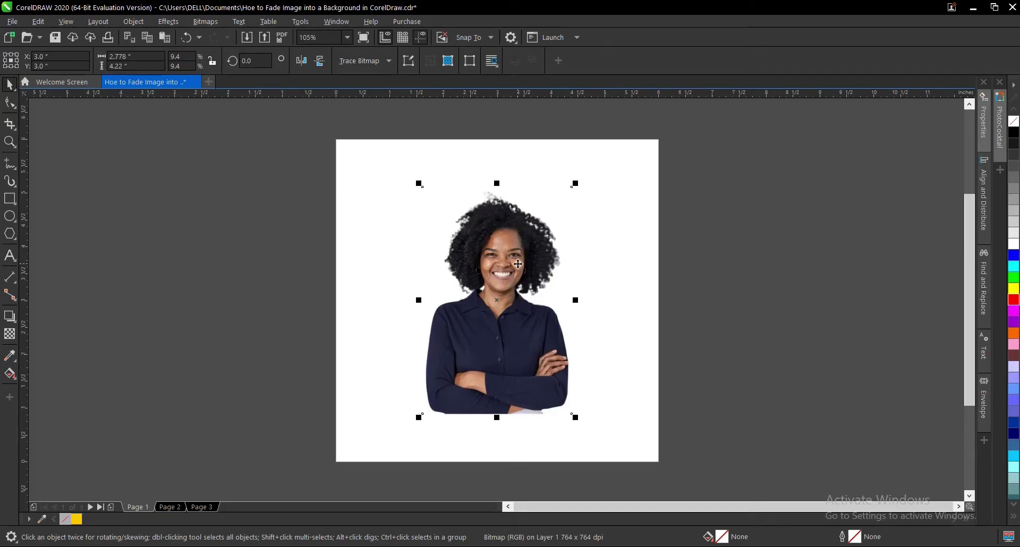
pyautogui.click(169, 507)
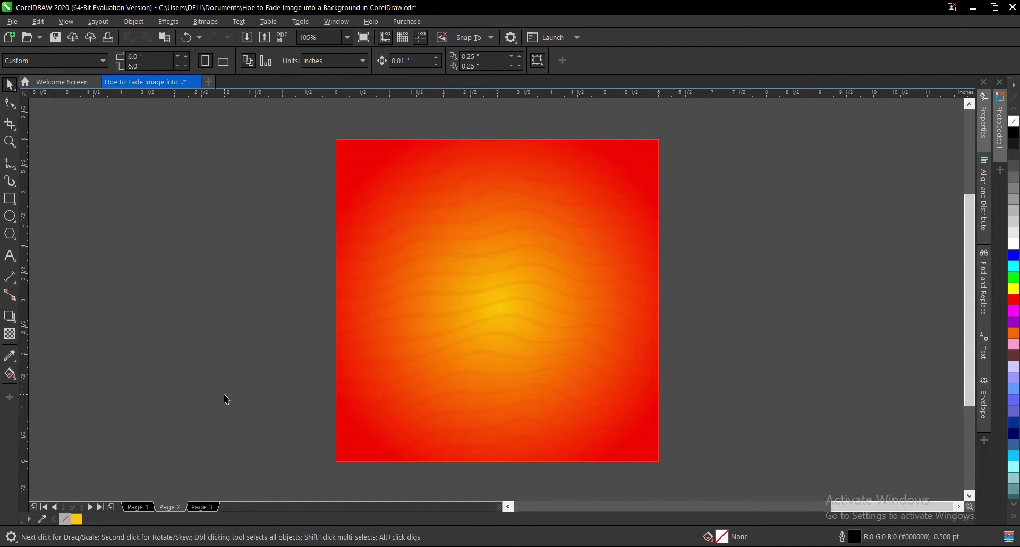
pyautogui.hotkey('ctrl', 'v')
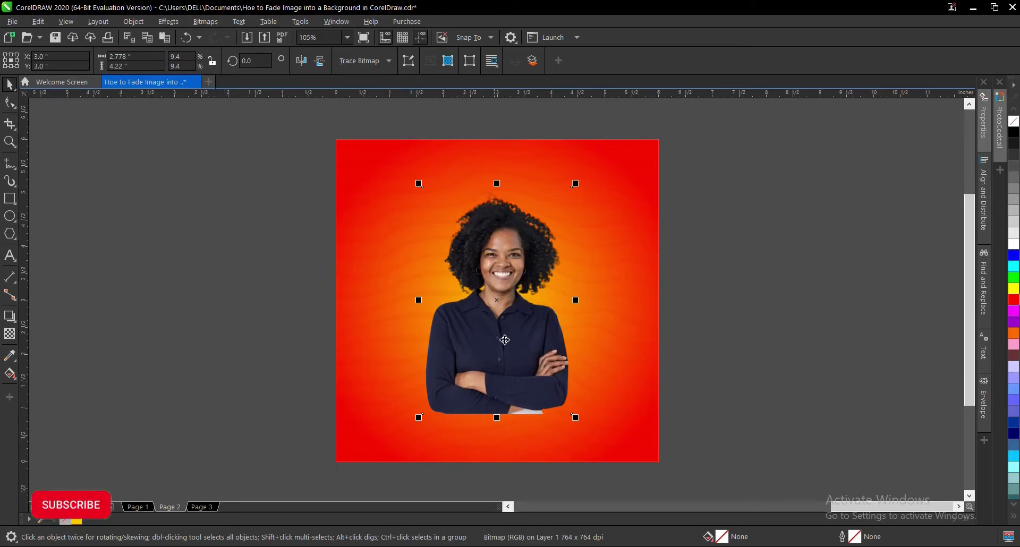
pyautogui.click(726, 339)
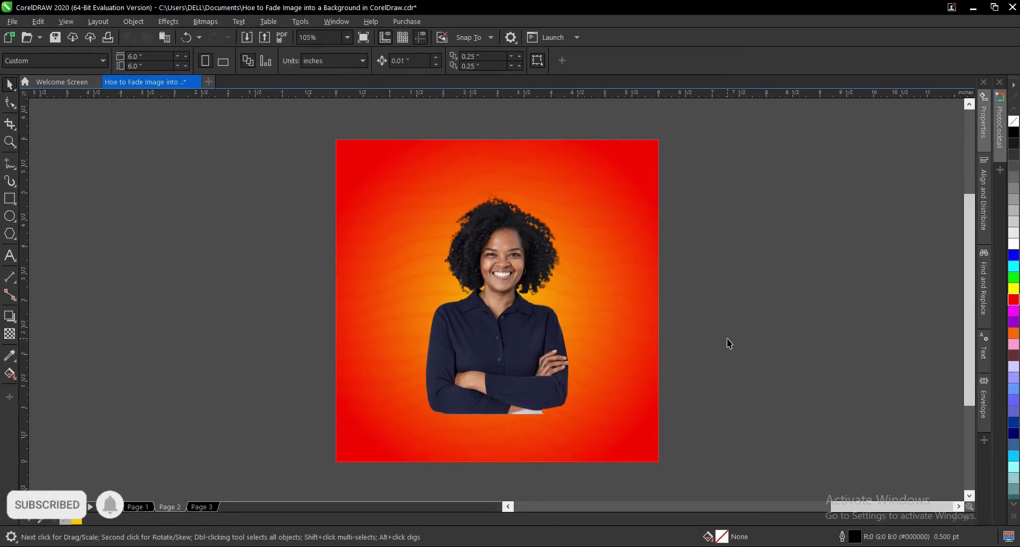
pyautogui.click(498, 255)
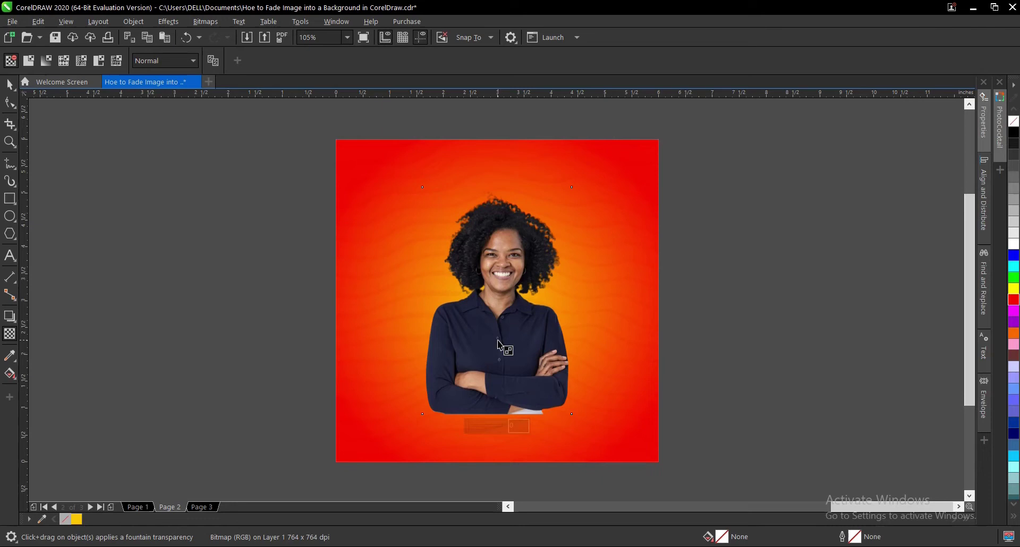
# - Drag a vertical linear transparency down the shirt, then shift it higher
pyautogui.moveTo(498, 340); pyautogui.dragTo(498, 394)
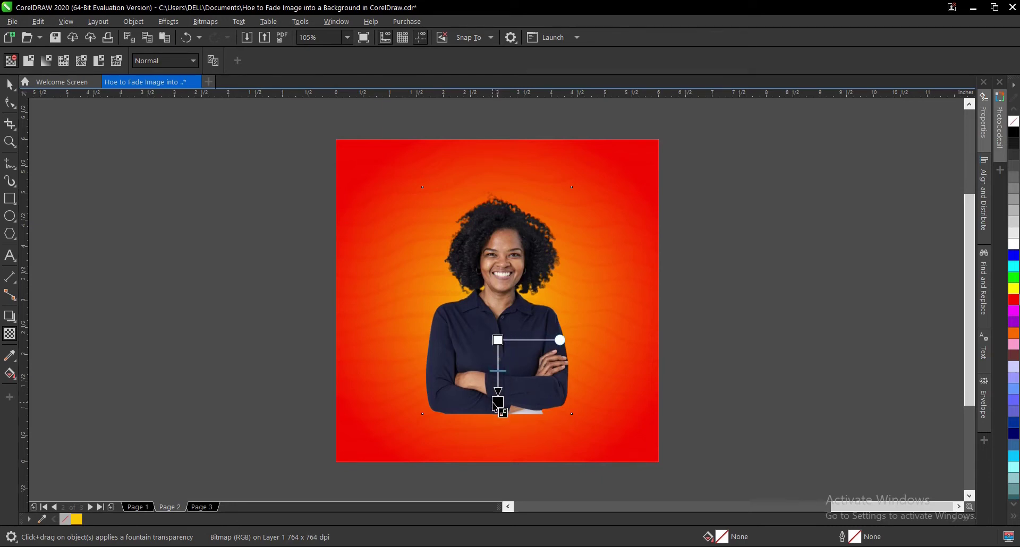
pyautogui.moveTo(493, 397); pyautogui.dragTo(498, 412)
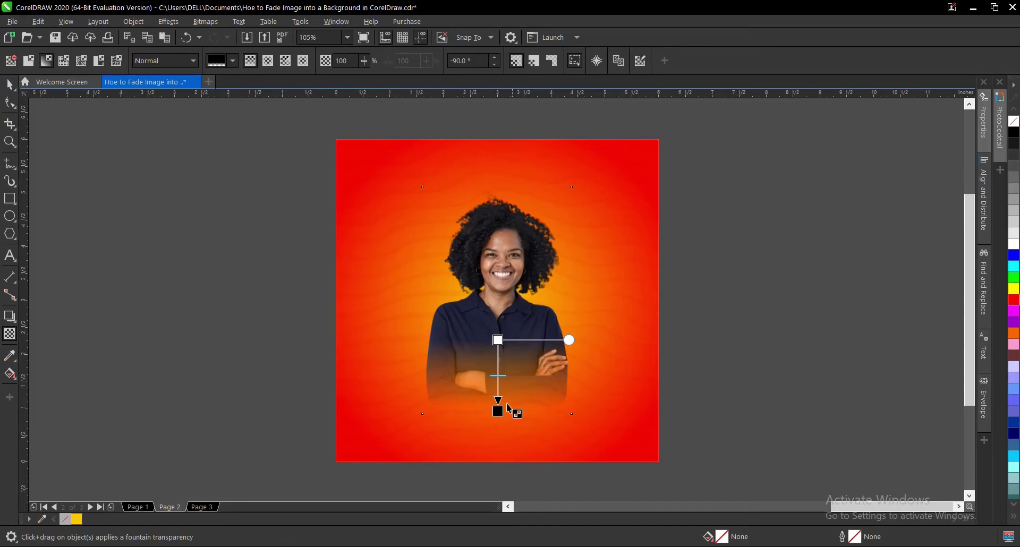
pyautogui.scroll(2, 500, 395)
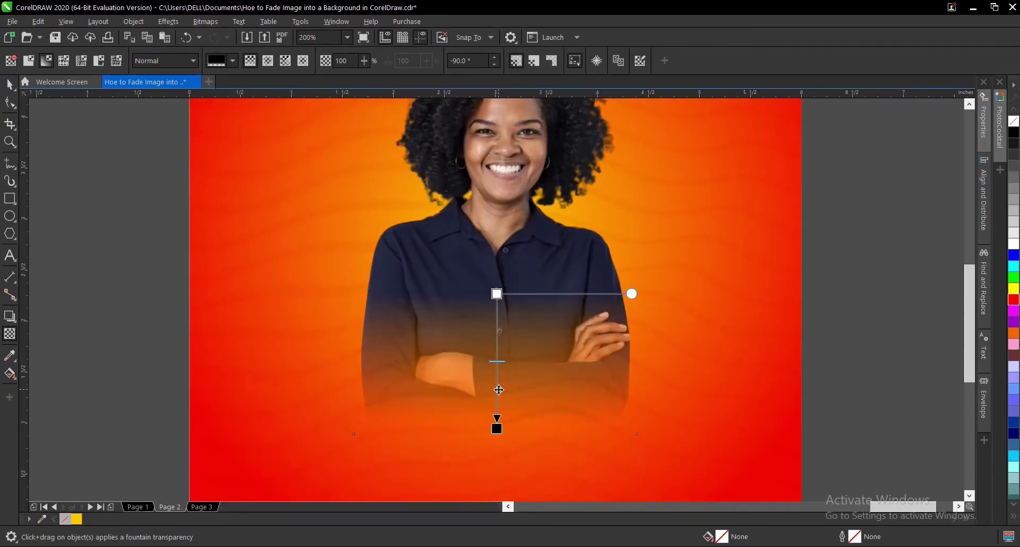
pyautogui.moveTo(499, 391); pyautogui.dragTo(493, 356)
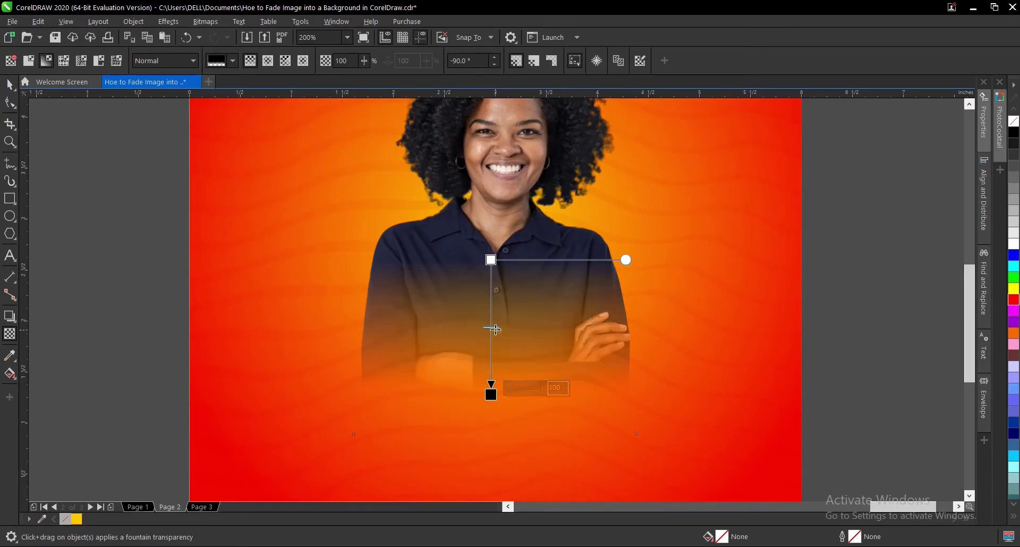
pyautogui.scroll(1, 494, 329)
pyautogui.scroll(1, 494, 329)
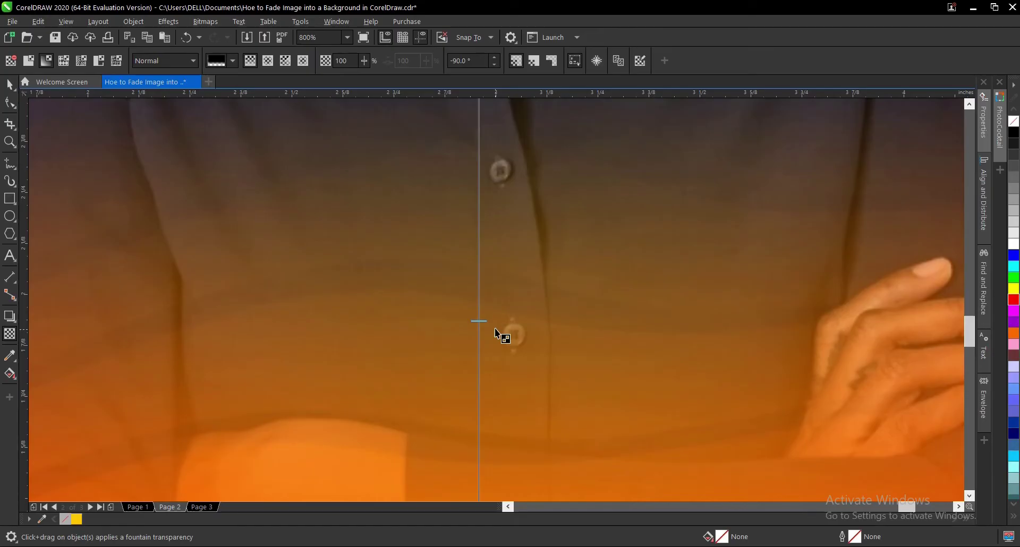
pyautogui.scroll(-2, 481, 323)
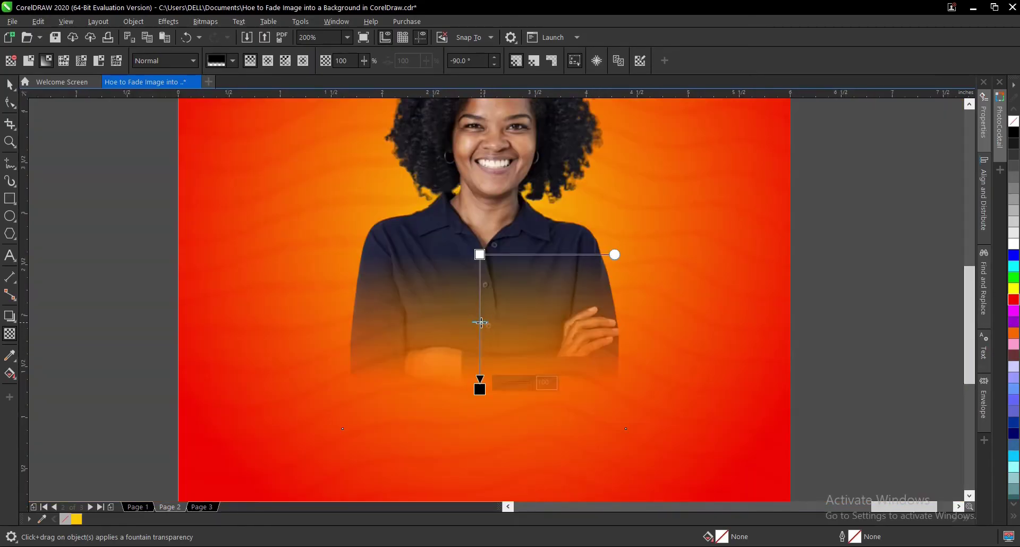
# - Fine-tune the fade's midpoint and move the whole fade further up the shirt
pyautogui.moveTo(481, 322); pyautogui.dragTo(481, 293)
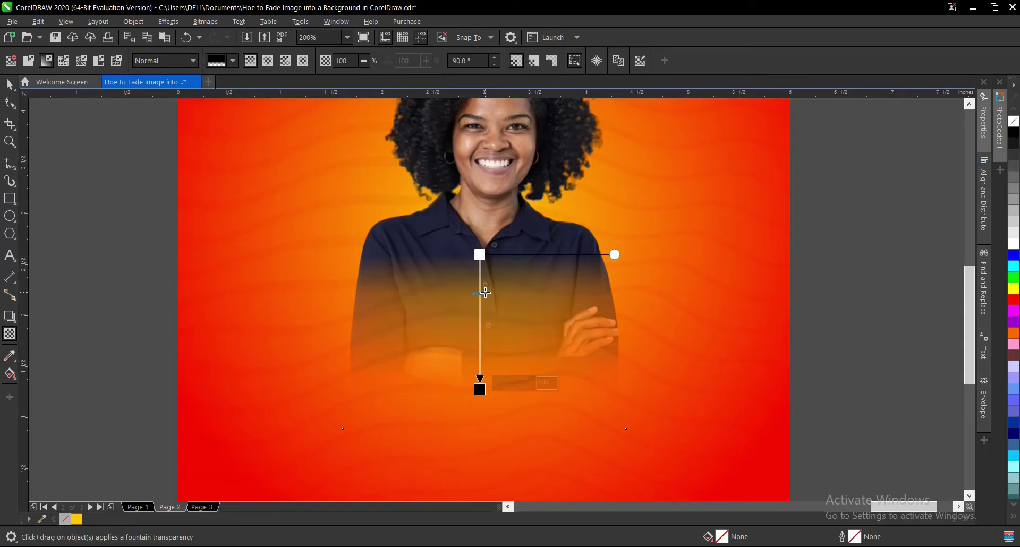
pyautogui.moveTo(482, 294); pyautogui.dragTo(490, 336)
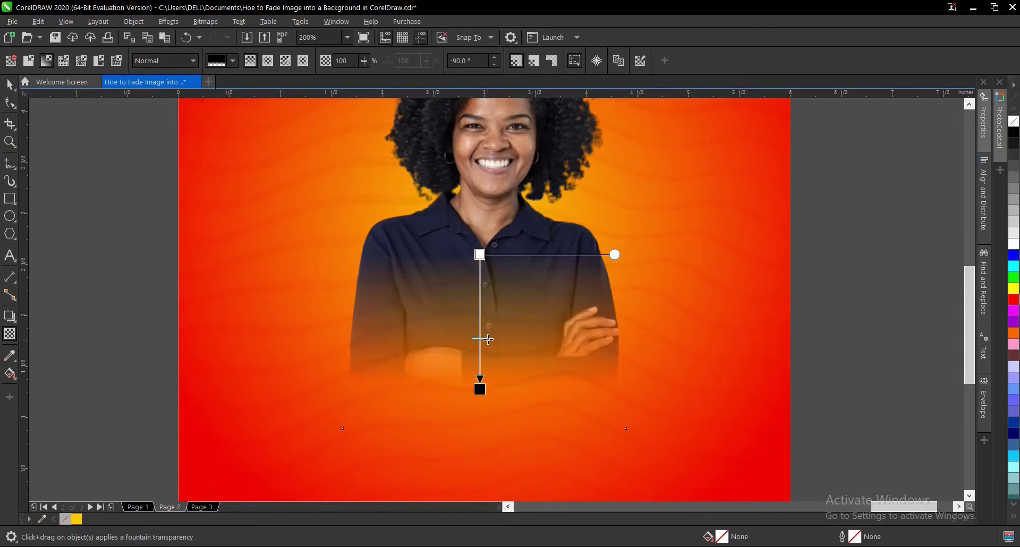
pyautogui.moveTo(485, 335); pyautogui.dragTo(489, 347)
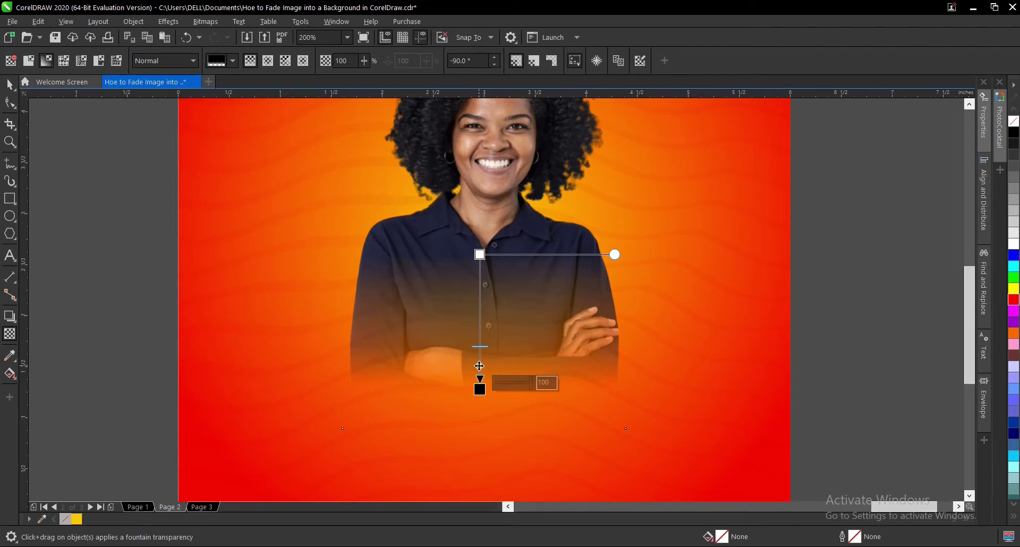
pyautogui.moveTo(479, 366); pyautogui.dragTo(480, 348)
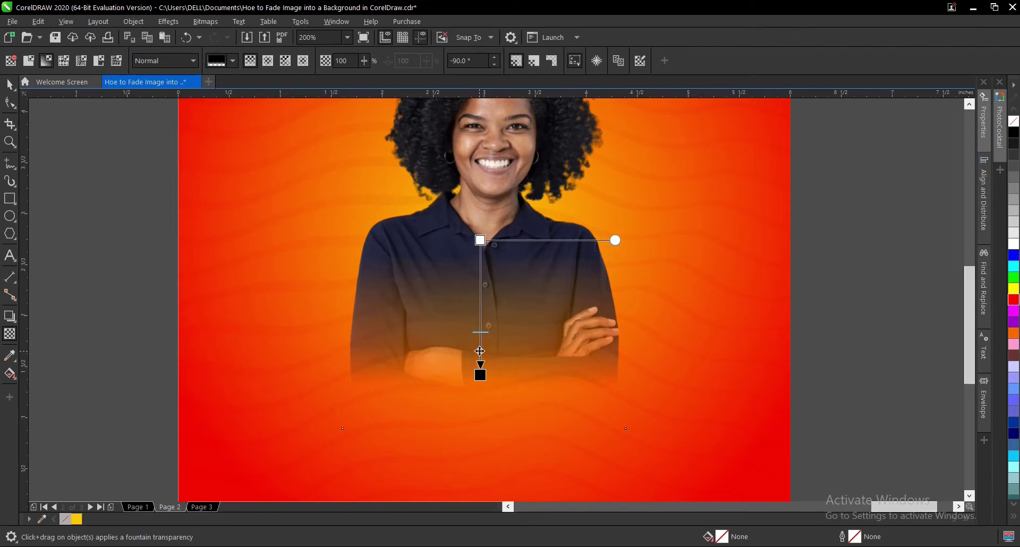
pyautogui.scroll(-1, 491, 385)
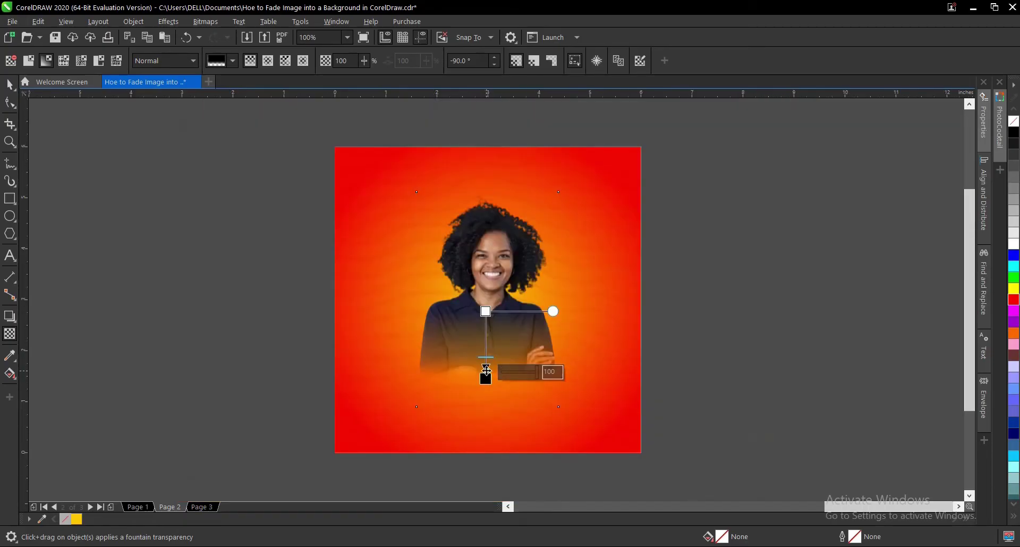
pyautogui.scroll(1, 484, 364)
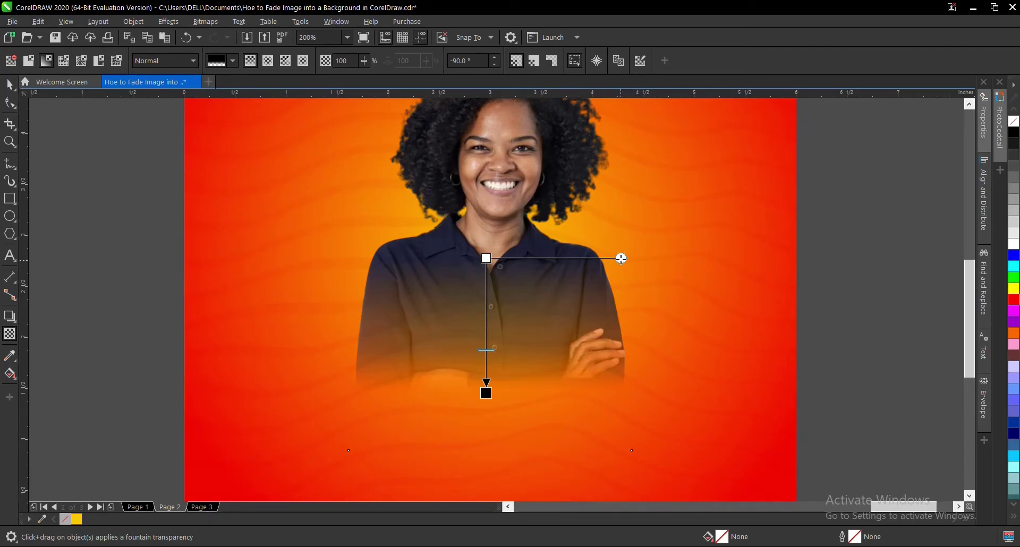
pyautogui.moveTo(622, 259)
pyautogui.mouseDown()
pyautogui.moveTo(626, 342)
pyautogui.moveTo(627, 257)
pyautogui.moveTo(592, 193)
pyautogui.moveTo(504, 184)
pyautogui.moveTo(394, 203)
pyautogui.moveTo(463, 171)
pyautogui.moveTo(558, 182)
pyautogui.moveTo(611, 226)
pyautogui.moveTo(615, 257)
pyautogui.mouseUp()
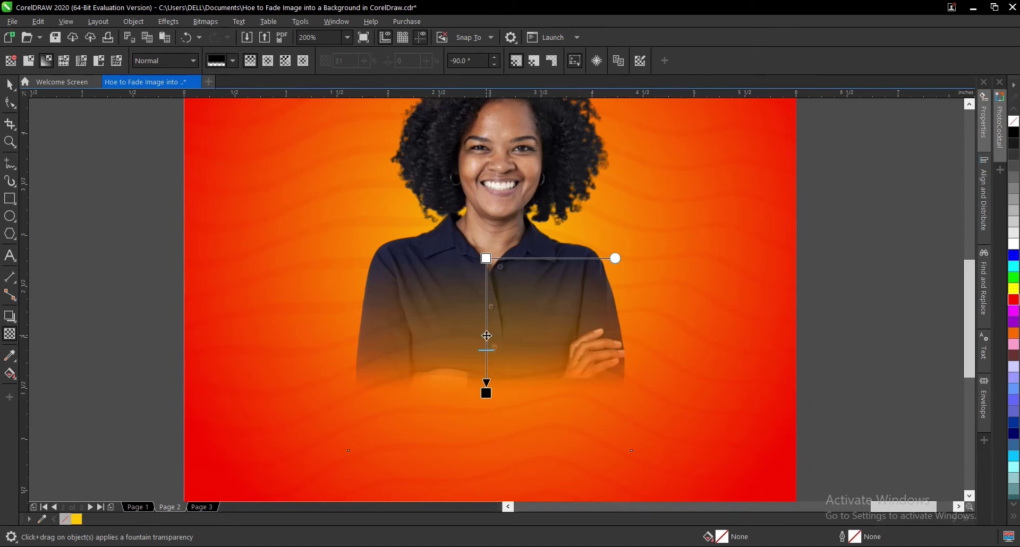
pyautogui.moveTo(486, 335); pyautogui.dragTo(458, 331)
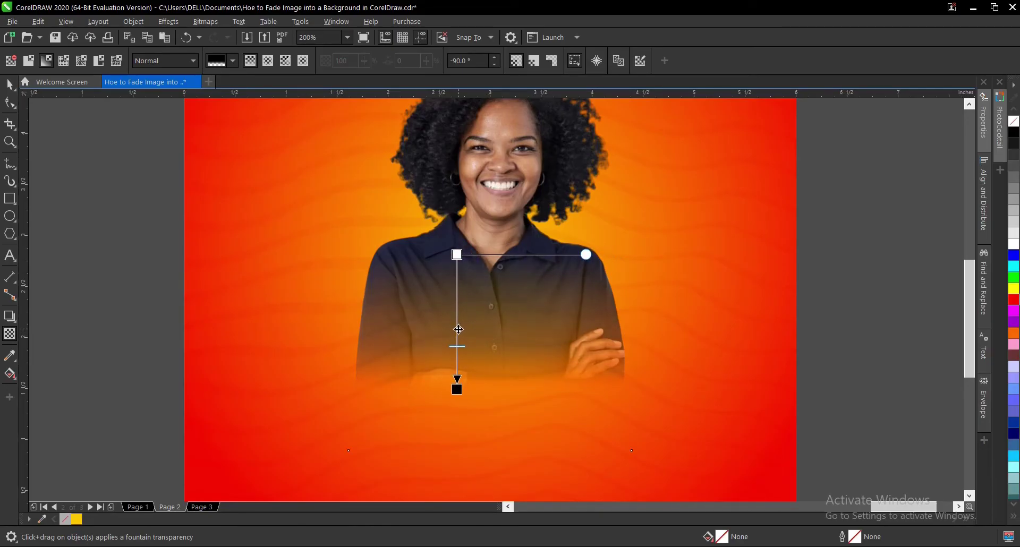
pyautogui.hotkey('ctrl', 'z')
pyautogui.press('space')
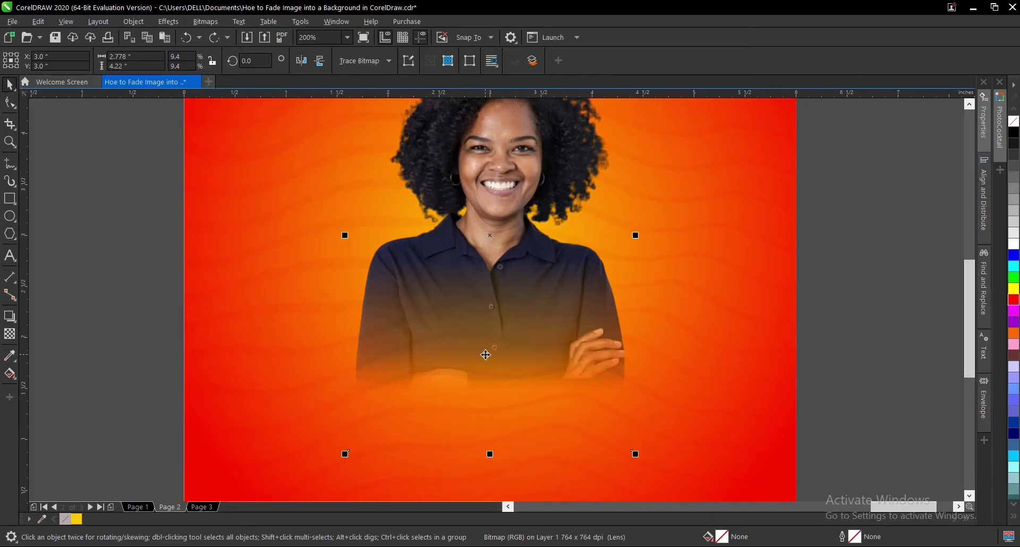
# - Paste the faded portrait onto the yellow background on Page 3
pyautogui.press('F3')
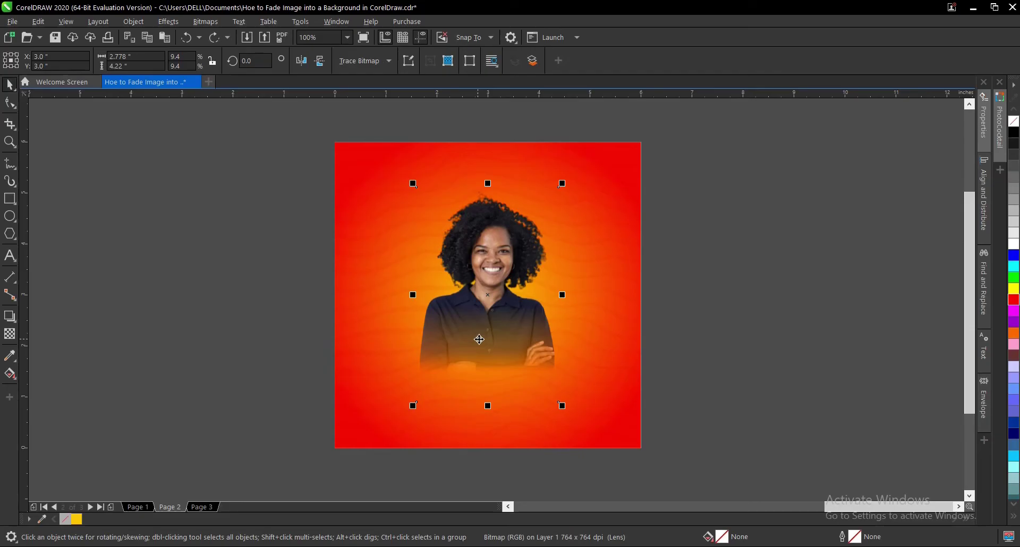
pyautogui.click(735, 322)
pyautogui.click(483, 288)
pyautogui.click(203, 507)
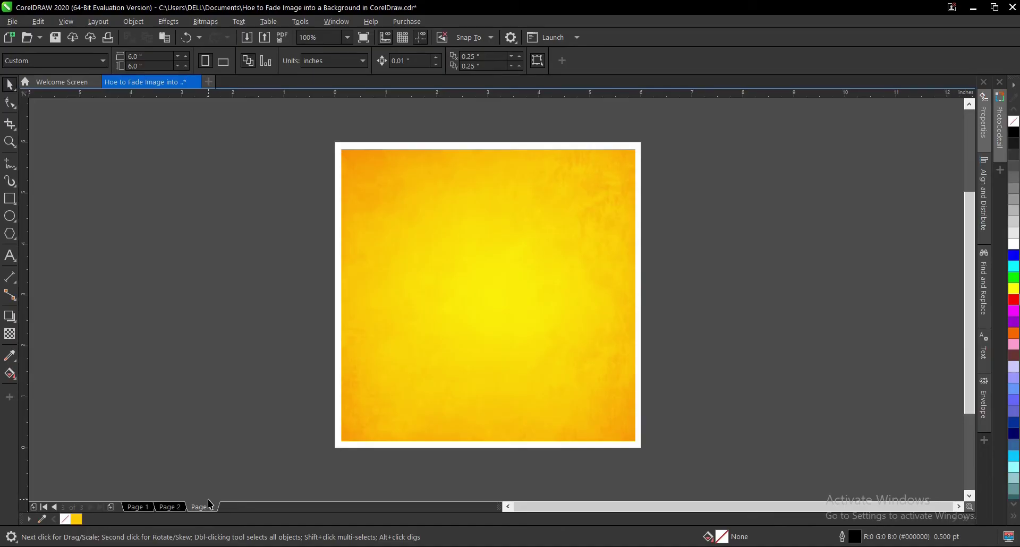
pyautogui.hotkey('ctrl', 'v')
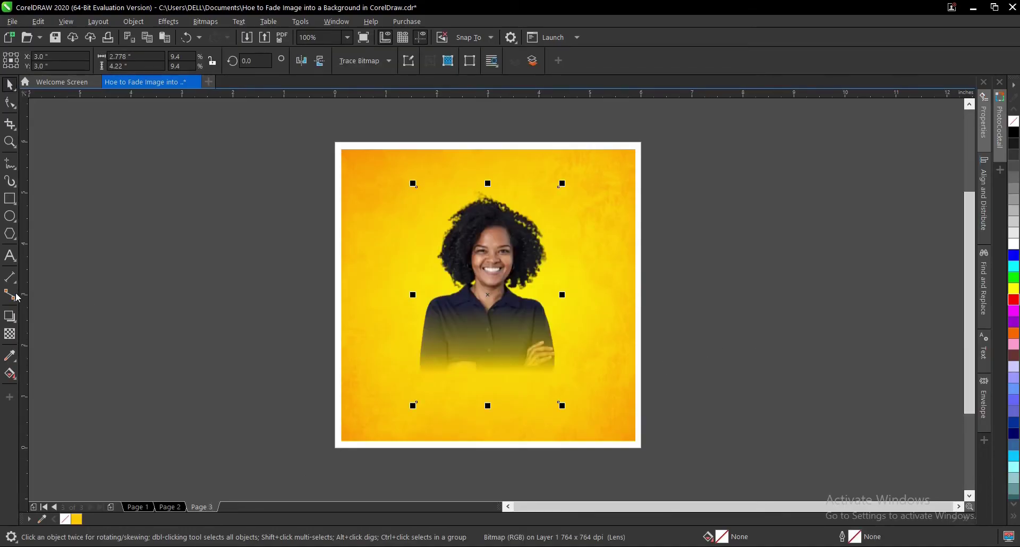
# - Try moving the portrait's transparency fade higher, then undo it and return to selection
pyautogui.click(11, 335)
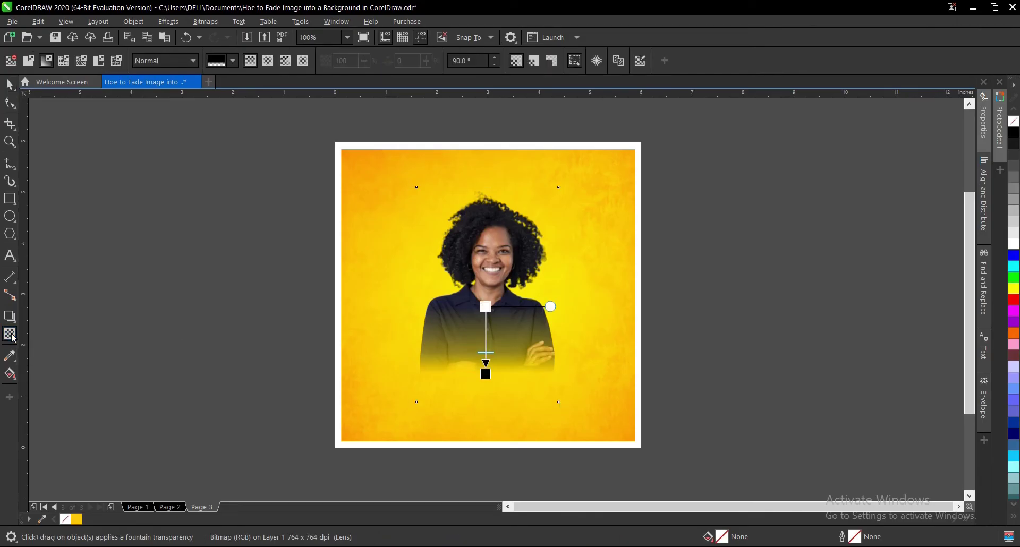
pyautogui.scroll(2, 488, 368)
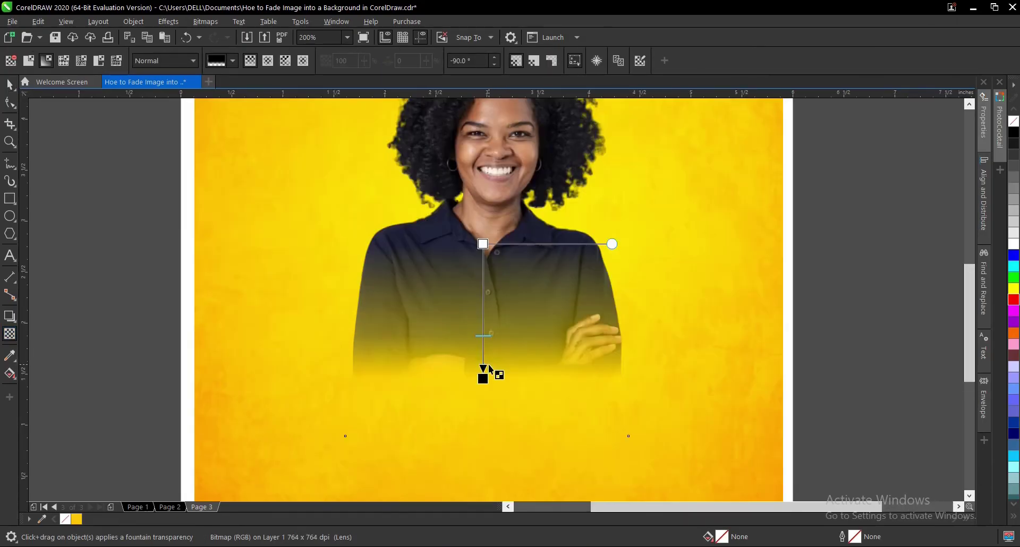
pyautogui.moveTo(490, 367); pyautogui.dragTo(485, 338)
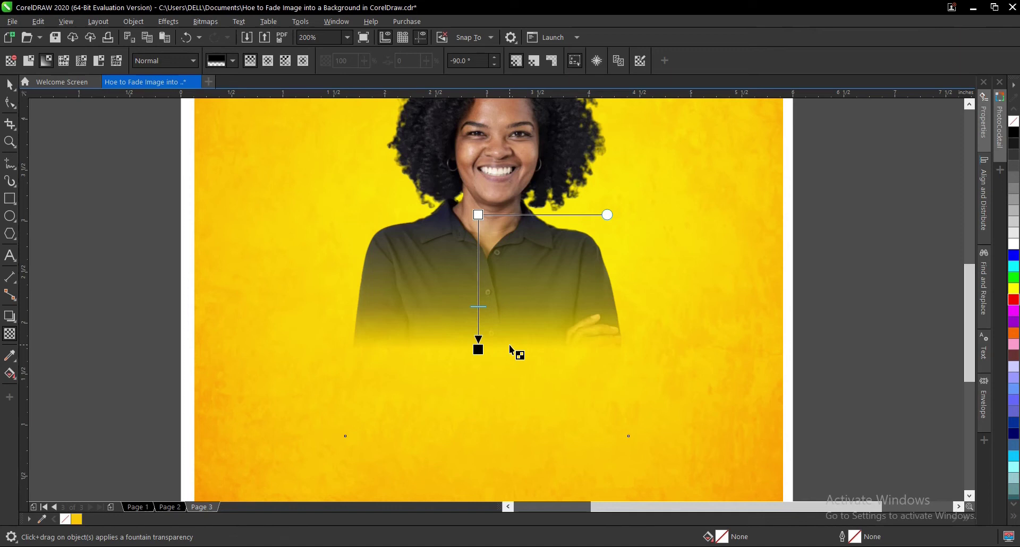
pyautogui.hotkey('ctrl', 'z')
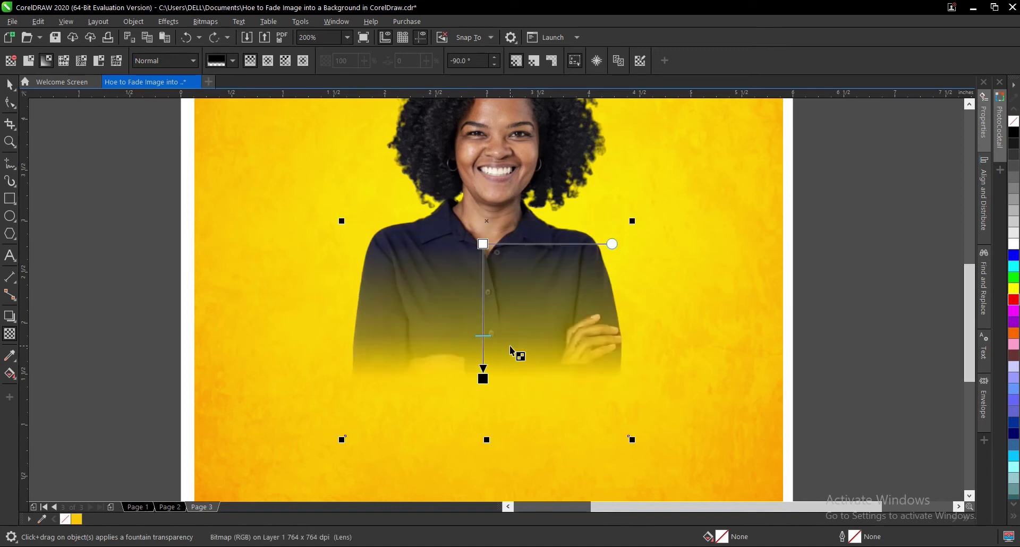
pyautogui.press('space')
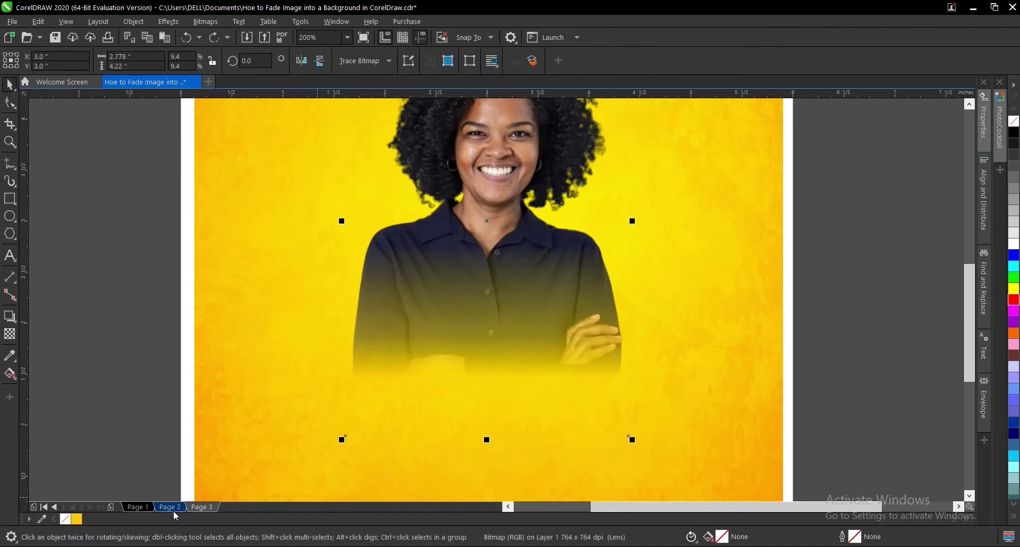
# - On Page 2, cycle the fade's merge mode through Add, Overlay and Behind, ending on Normal
pyautogui.click(170, 507)
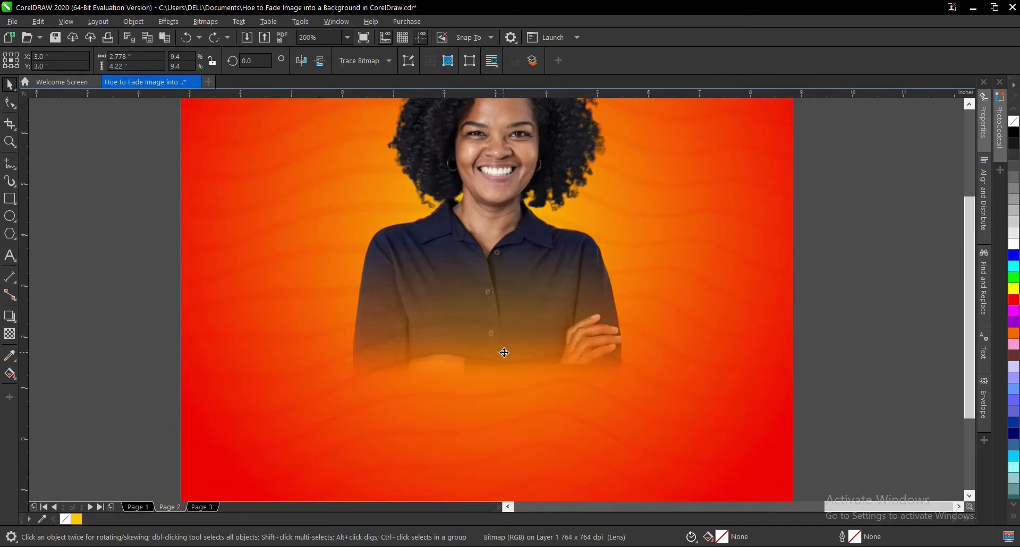
pyautogui.scroll(2, 500, 352)
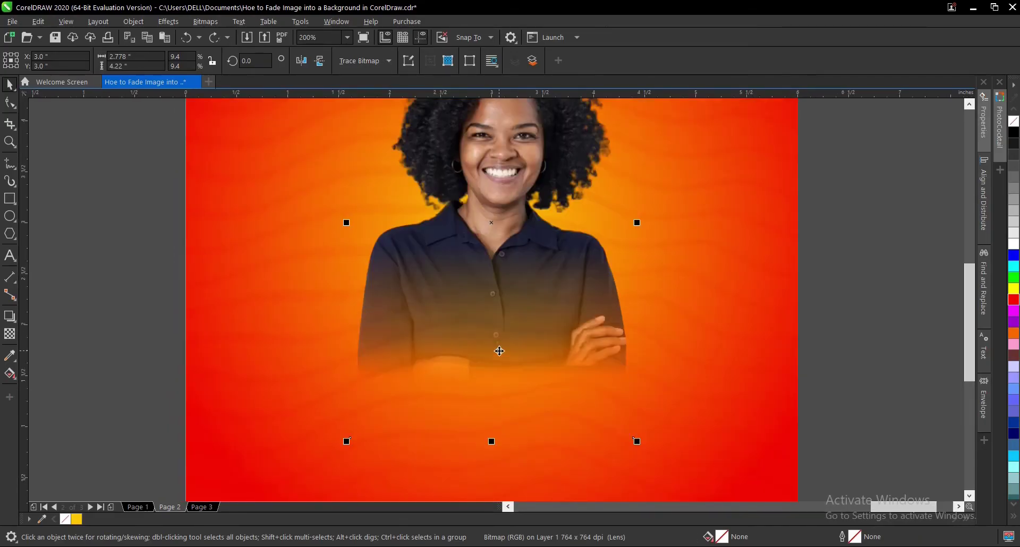
pyautogui.click(11, 337)
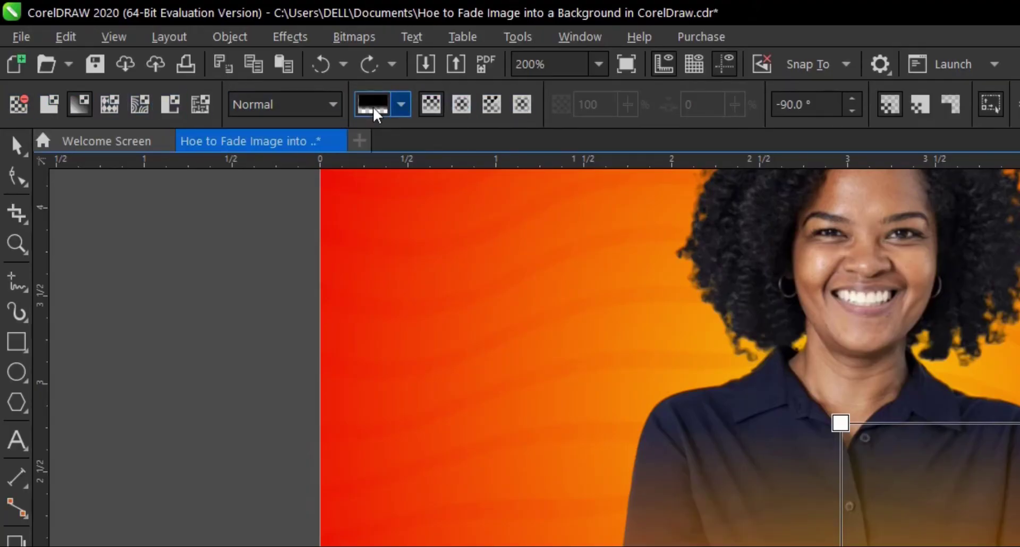
pyautogui.click(331, 107)
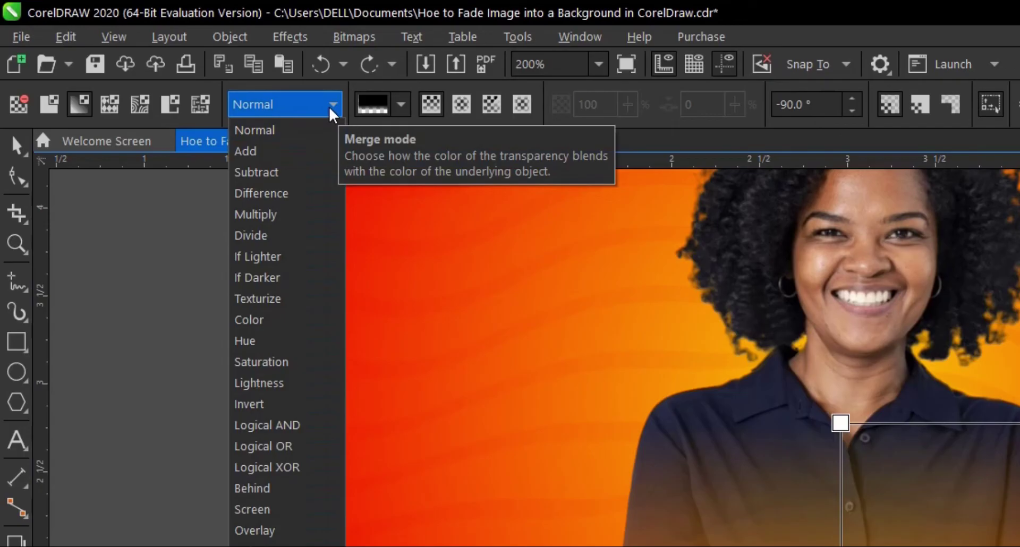
pyautogui.click(291, 153)
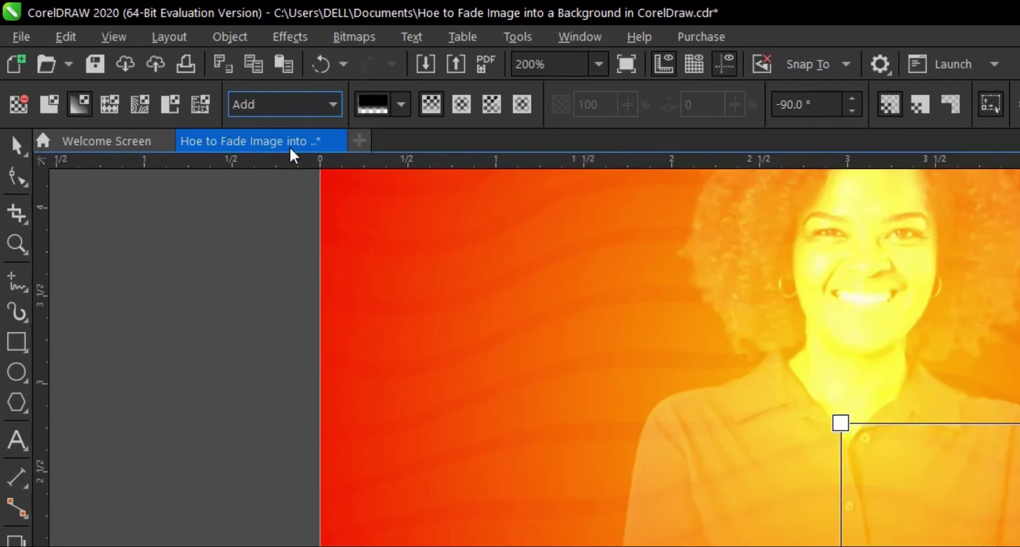
pyautogui.click(315, 109)
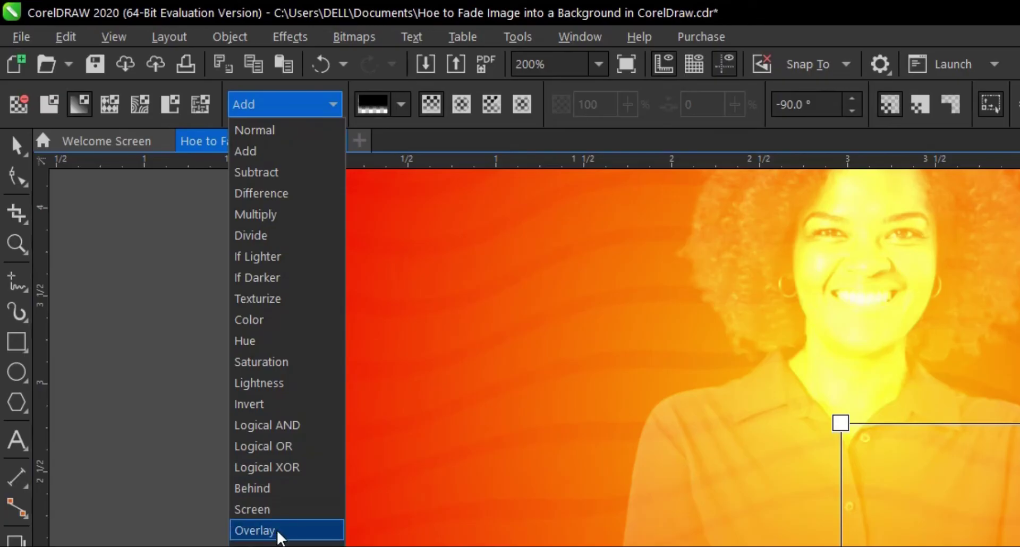
pyautogui.click(279, 532)
pyautogui.click(331, 105)
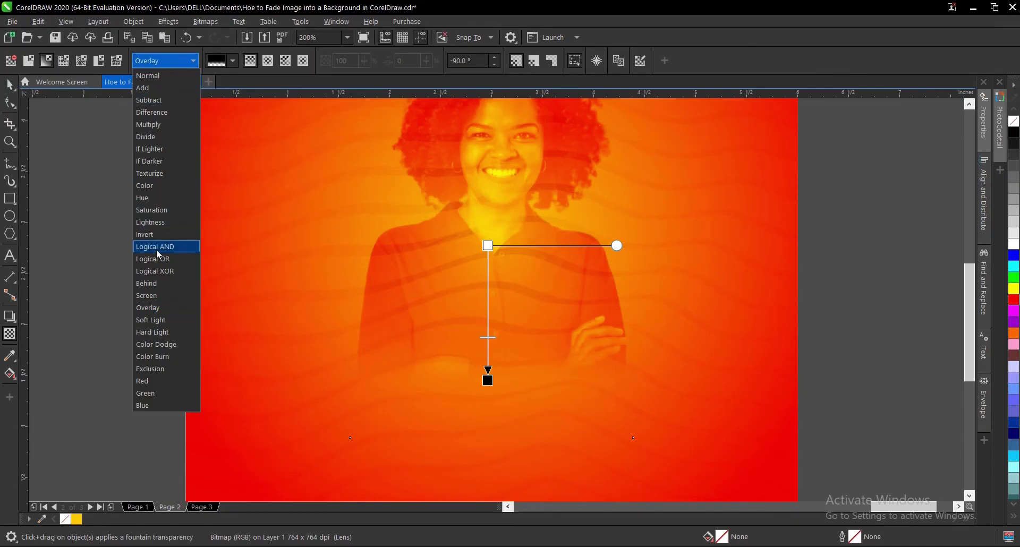
pyautogui.click(154, 284)
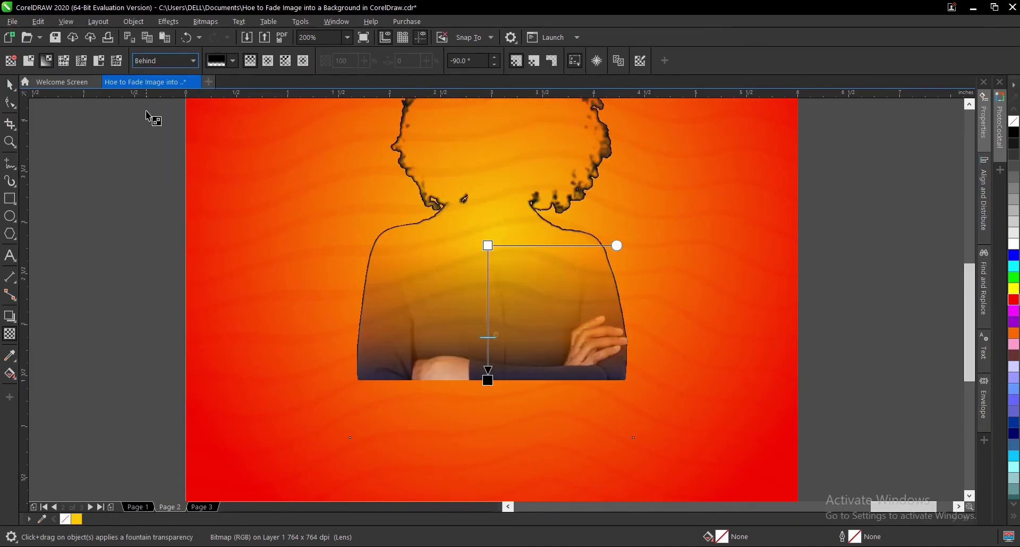
pyautogui.click(191, 61)
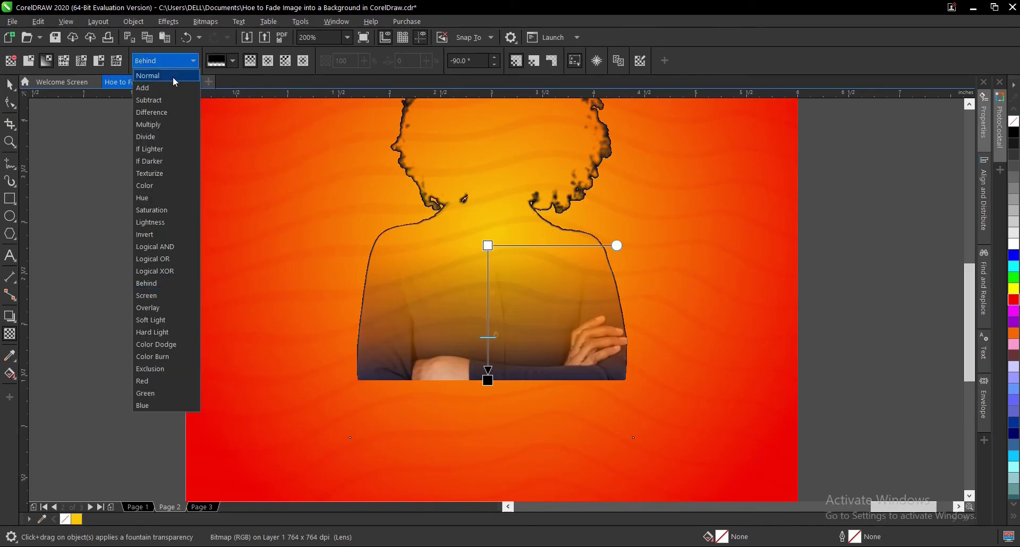
pyautogui.click(173, 76)
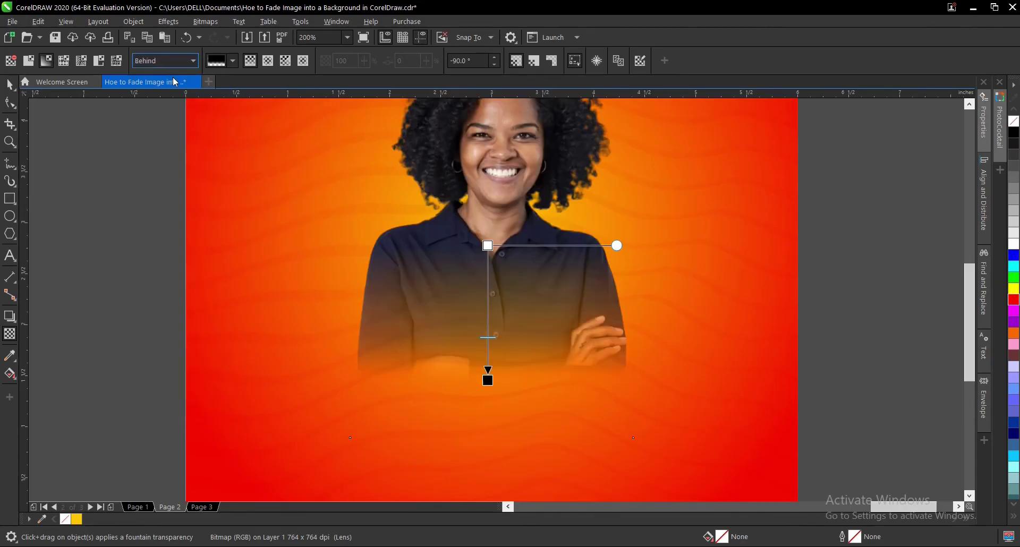
# - Select the portrait and set its transparency to No Transparency
pyautogui.click(10, 85)
pyautogui.scroll(-1, 518, 372)
pyautogui.click(804, 376)
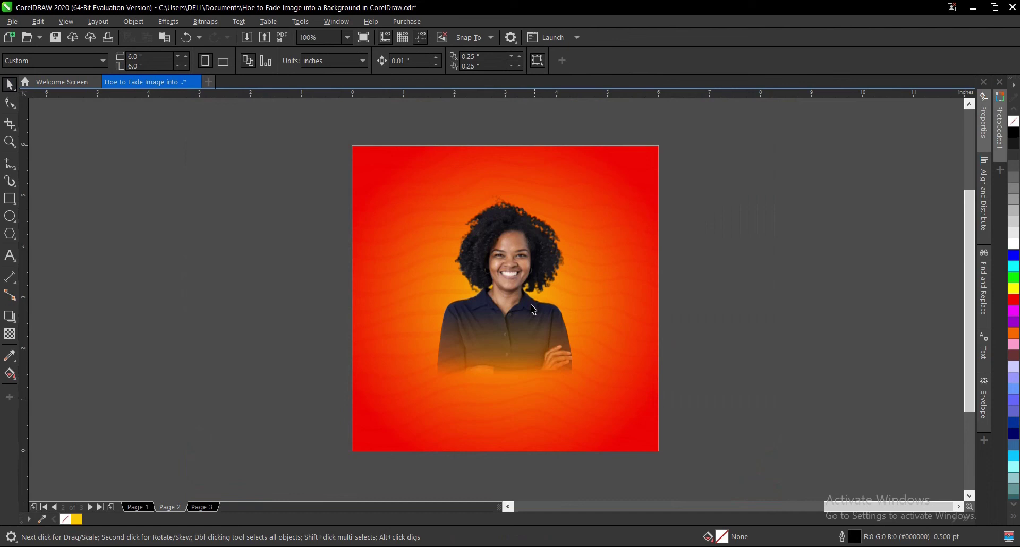
pyautogui.click(519, 301)
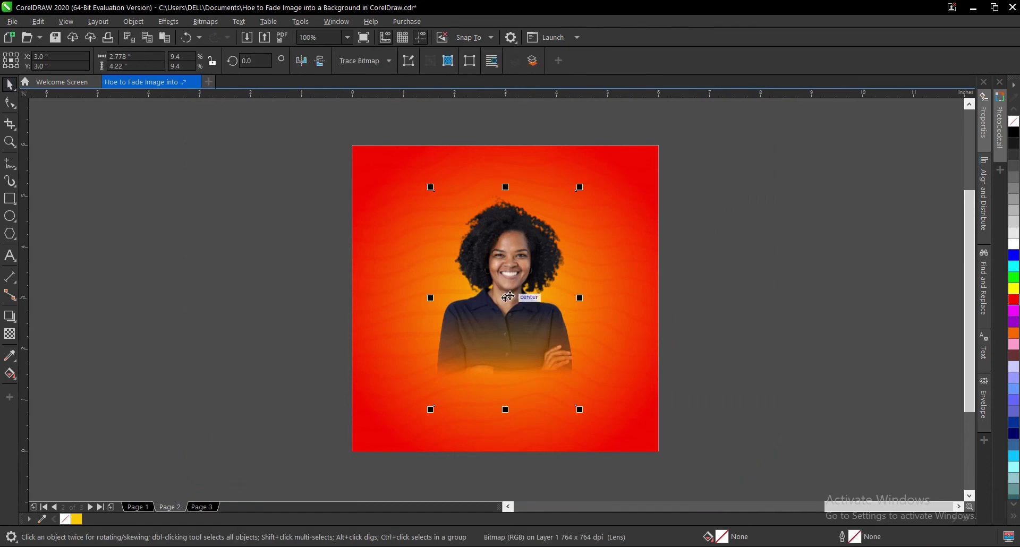
pyautogui.click(10, 335)
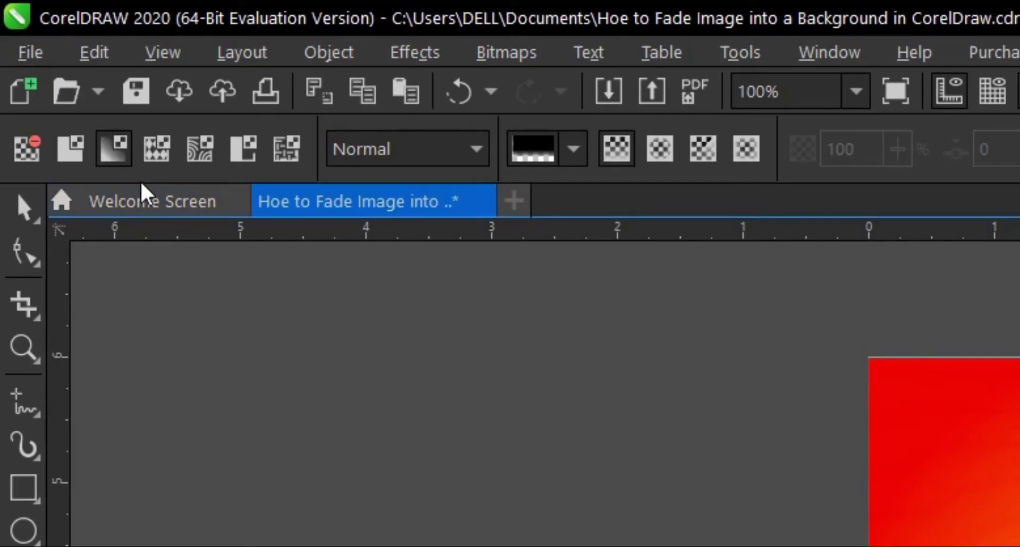
pyautogui.click(38, 143)
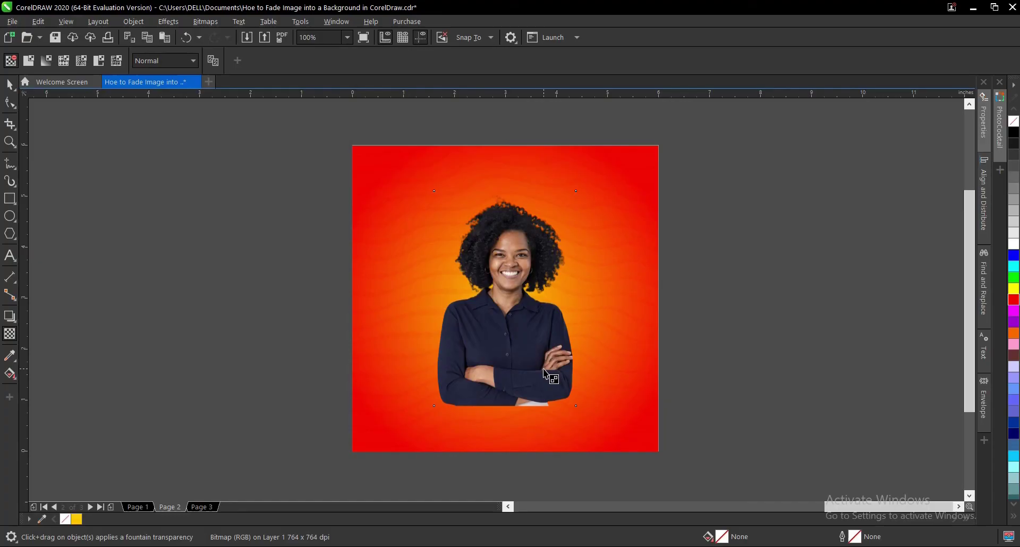
pyautogui.click(10, 85)
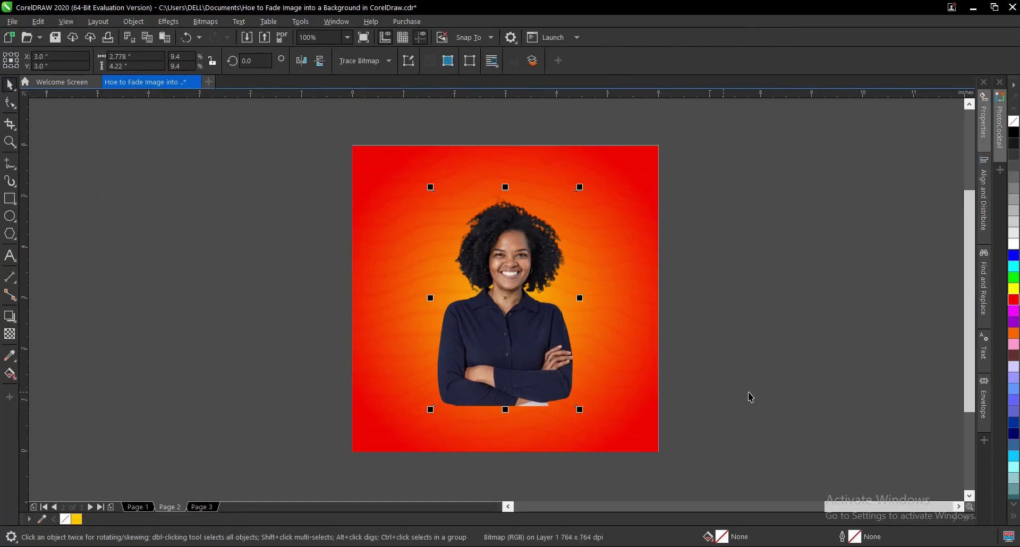